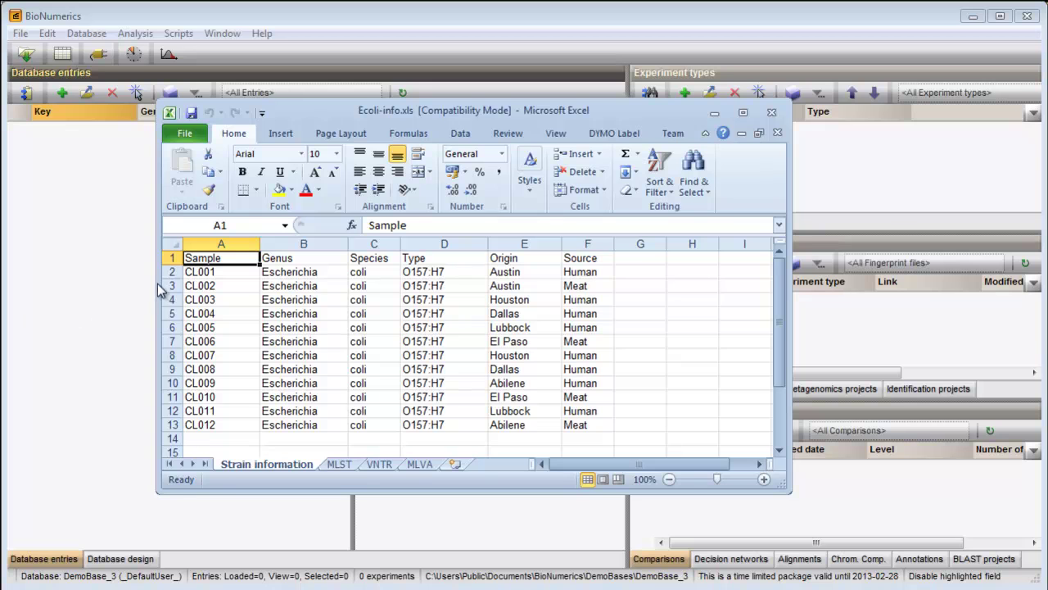
# Name strain-table cells A1:D5 'Subset1' and close the Excel workbook.
pyautogui.moveTo(209, 260)
pyautogui.mouseDown()
pyautogui.moveTo(245, 294)
pyautogui.moveTo(375, 309)
pyautogui.mouseUp()
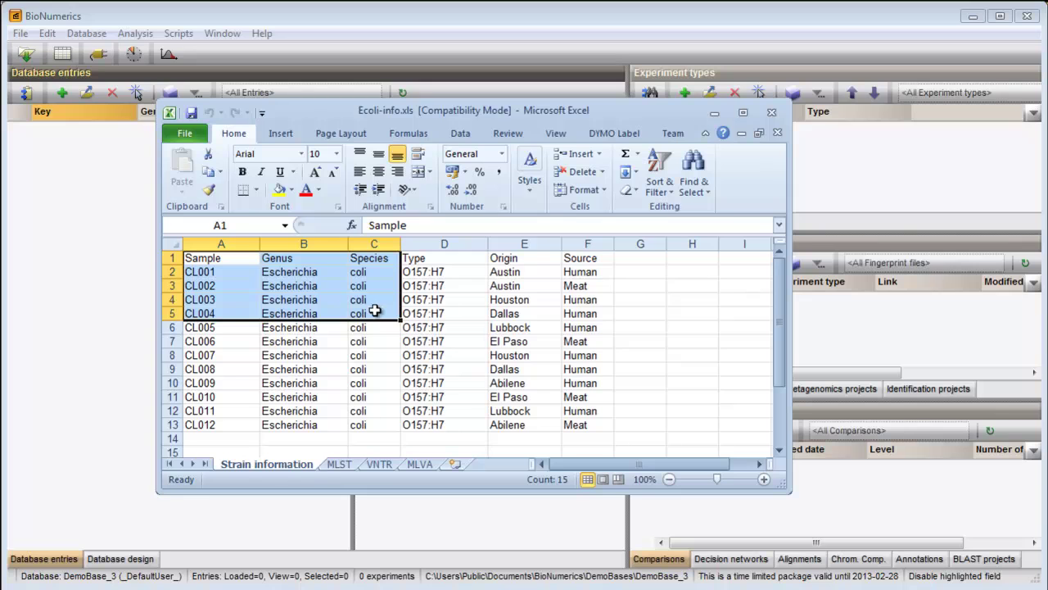
pyautogui.click(244, 223)
pyautogui.write('Subset')
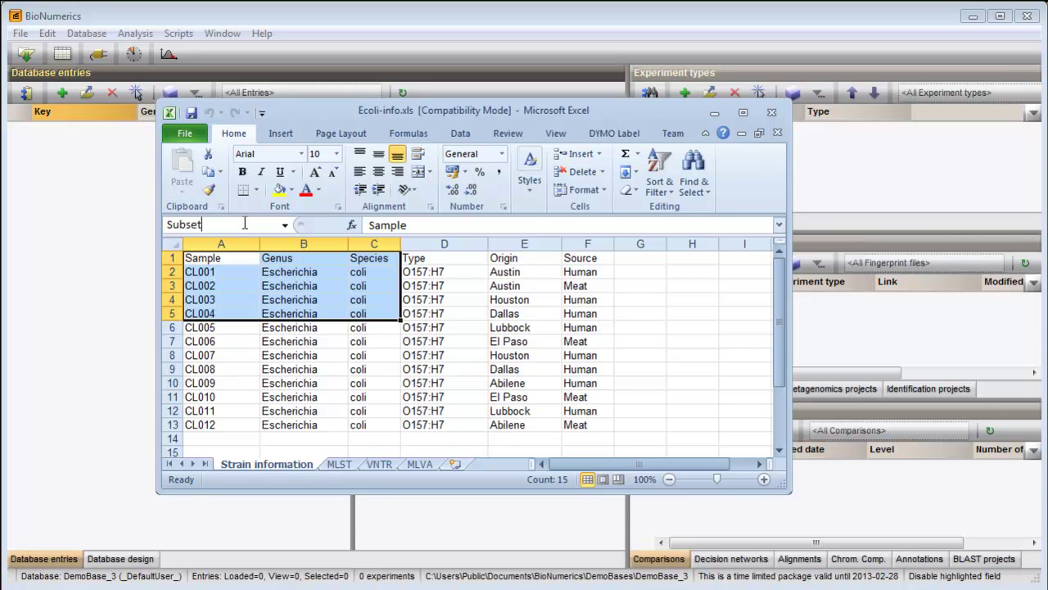
pyautogui.write('1')
pyautogui.press('Return')
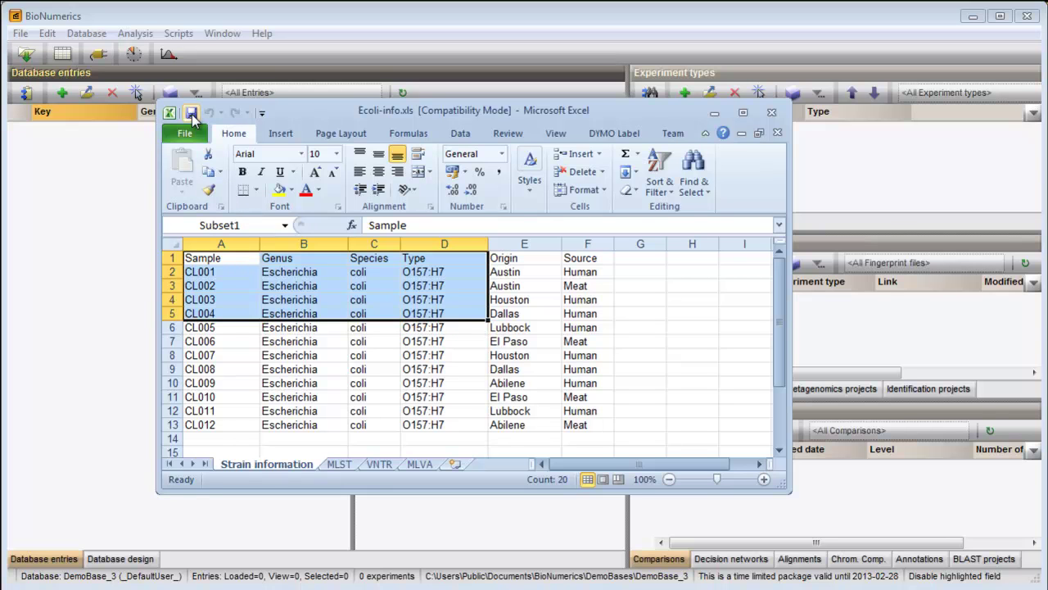
pyautogui.click(771, 113)
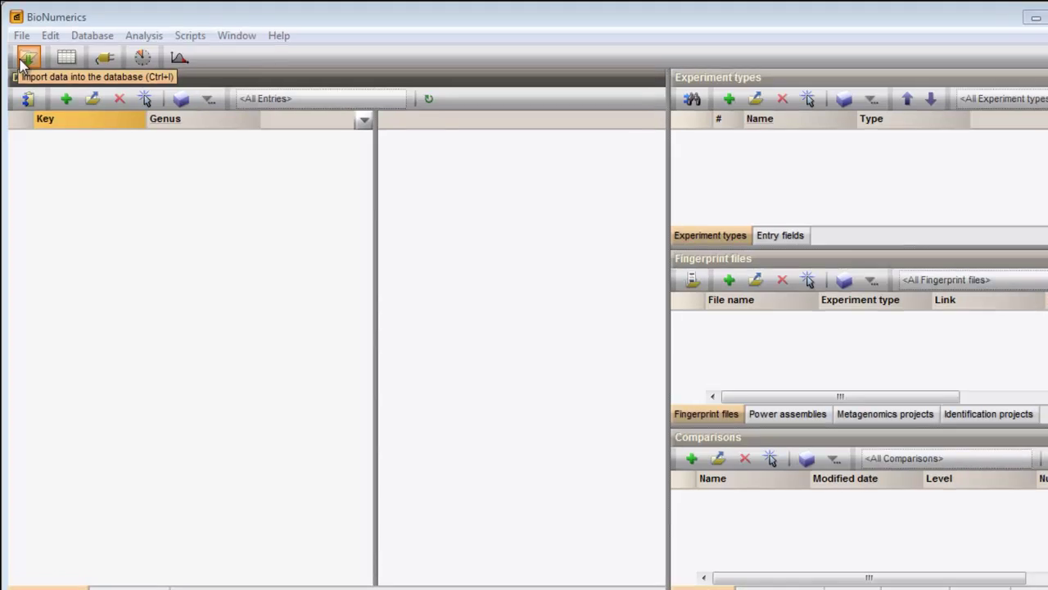
# Start the Import fields (Excel file) import from the Import toolbar menu.
pyautogui.click(20, 58)
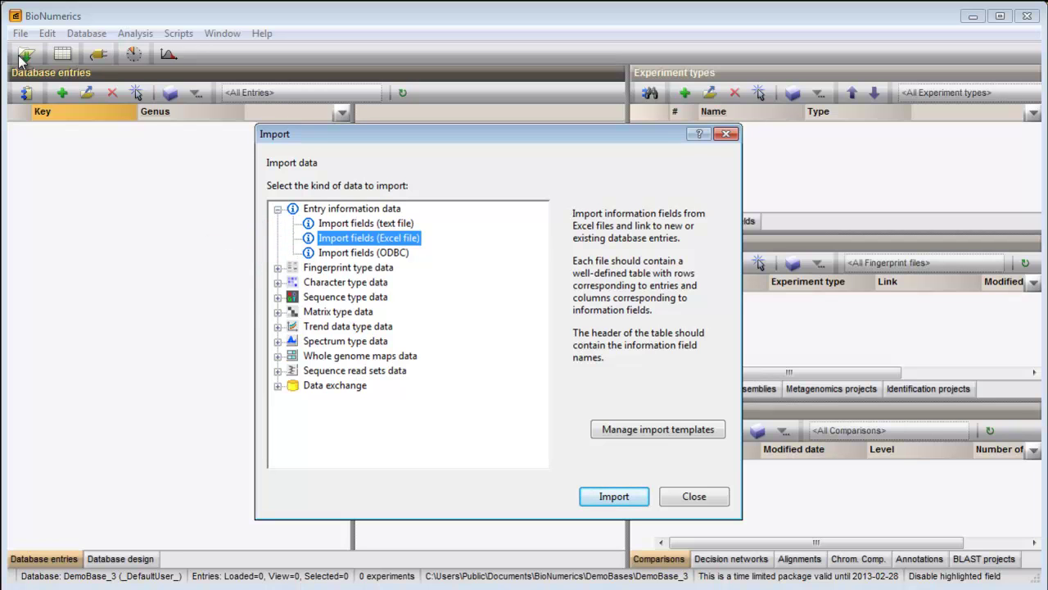
pyautogui.click(607, 497)
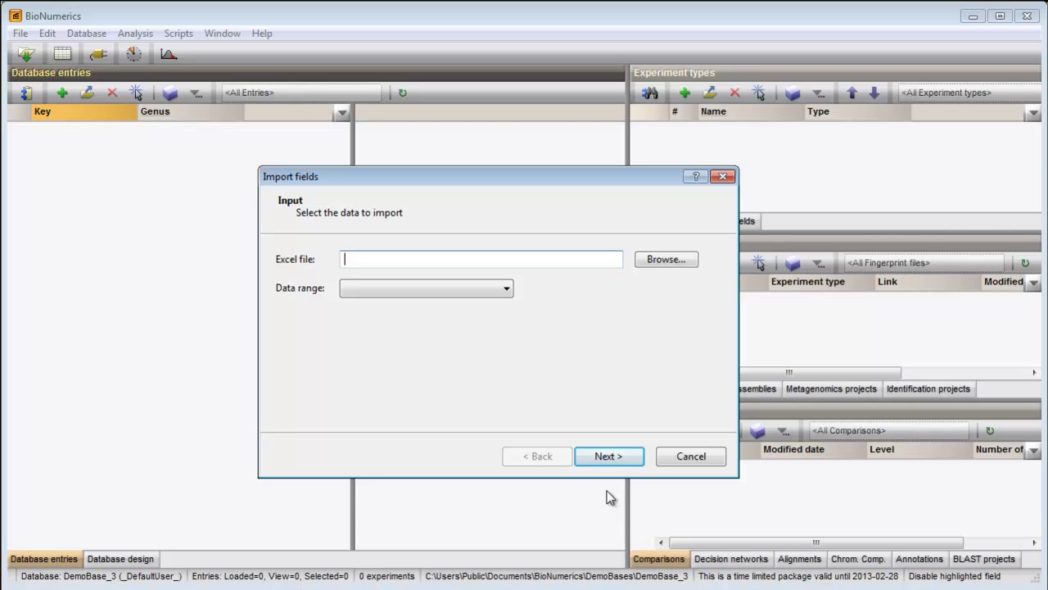
# Use Ecoli-info.xls with the Strain information data range as the import source.
pyautogui.click(667, 258)
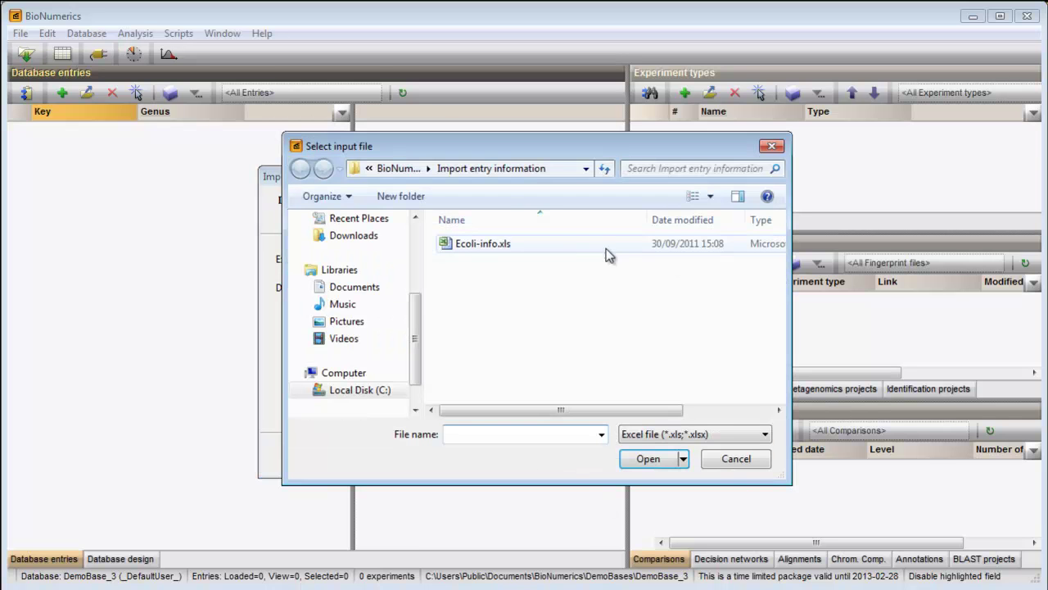
pyautogui.doubleClick(488, 243)
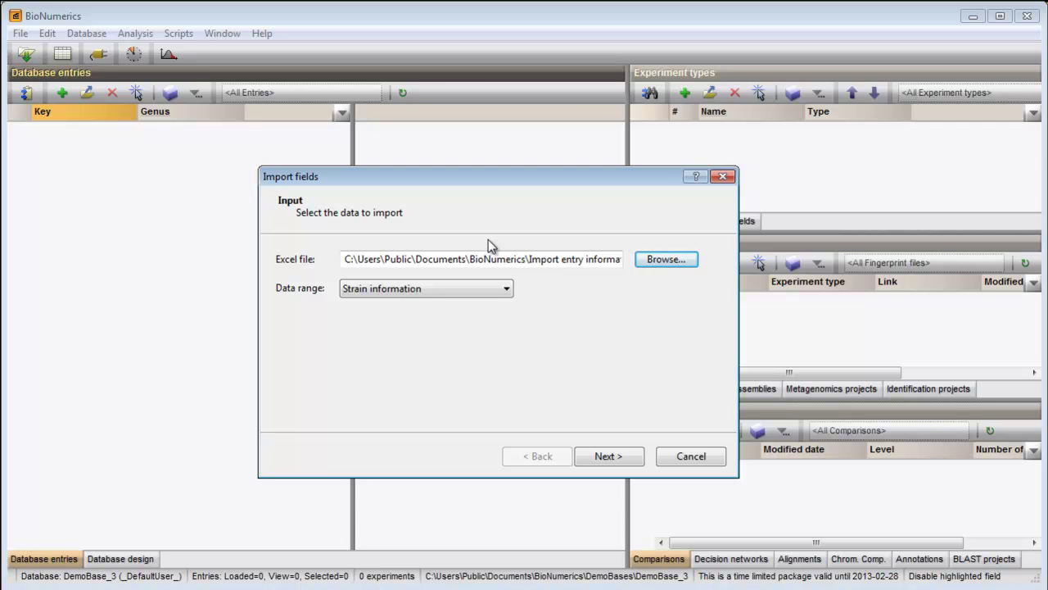
pyautogui.click(489, 288)
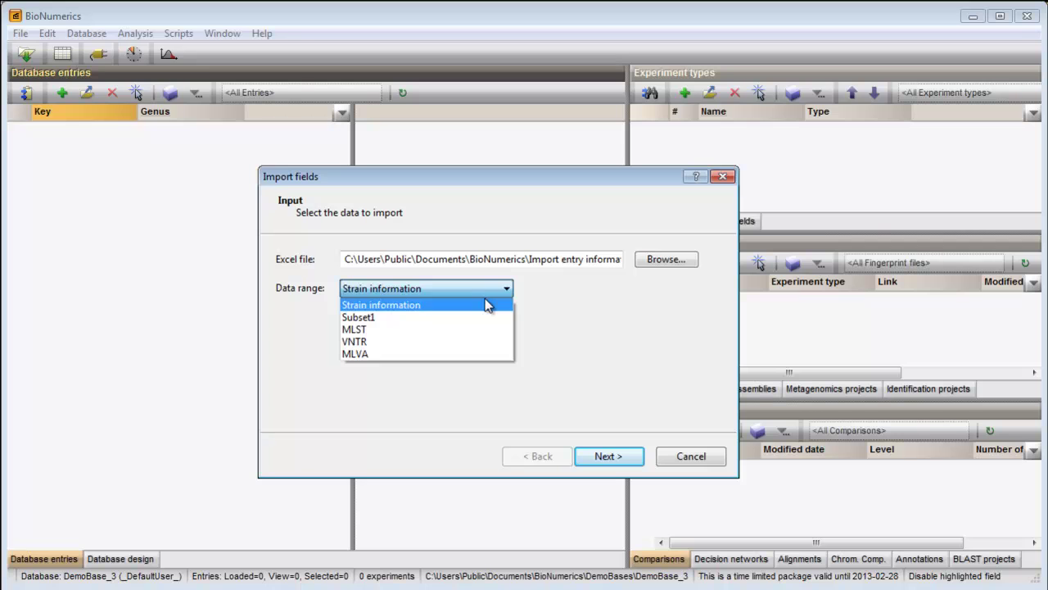
pyautogui.click(489, 304)
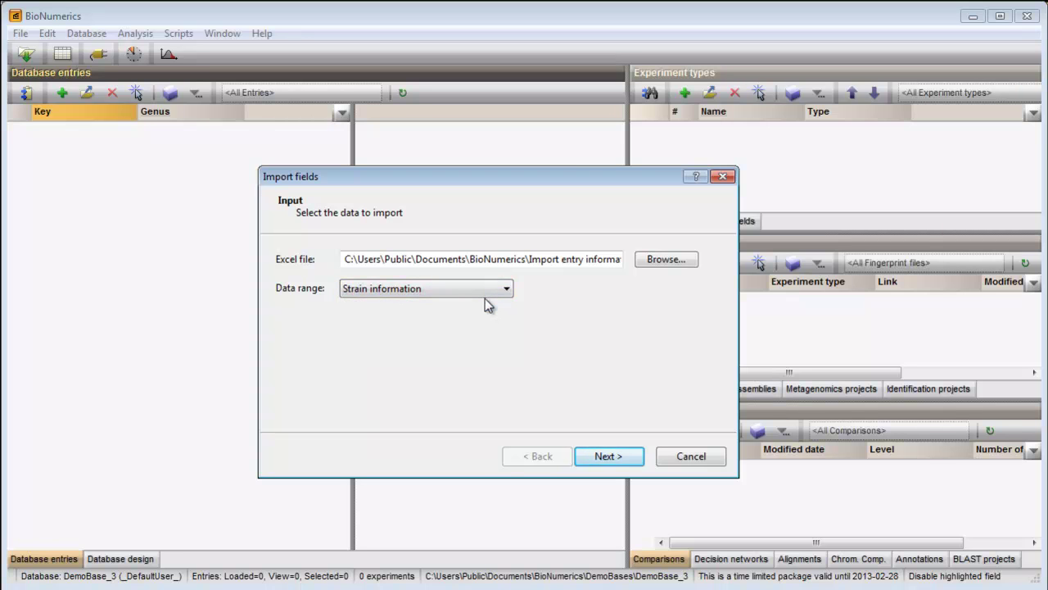
pyautogui.click(600, 457)
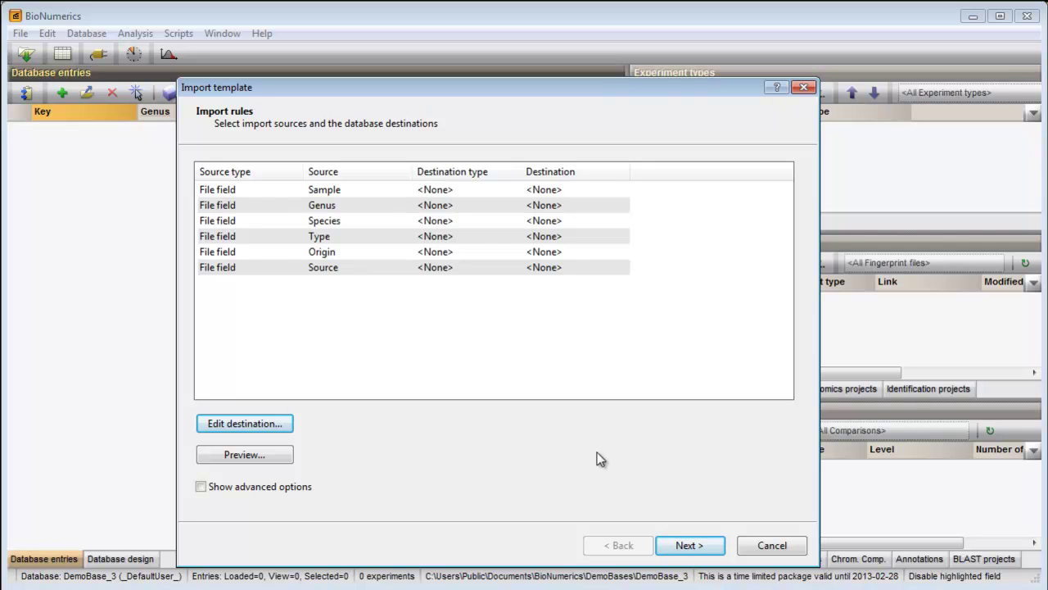
# Map the Sample column to the entry Key and select the Genus rule.
pyautogui.click(276, 190)
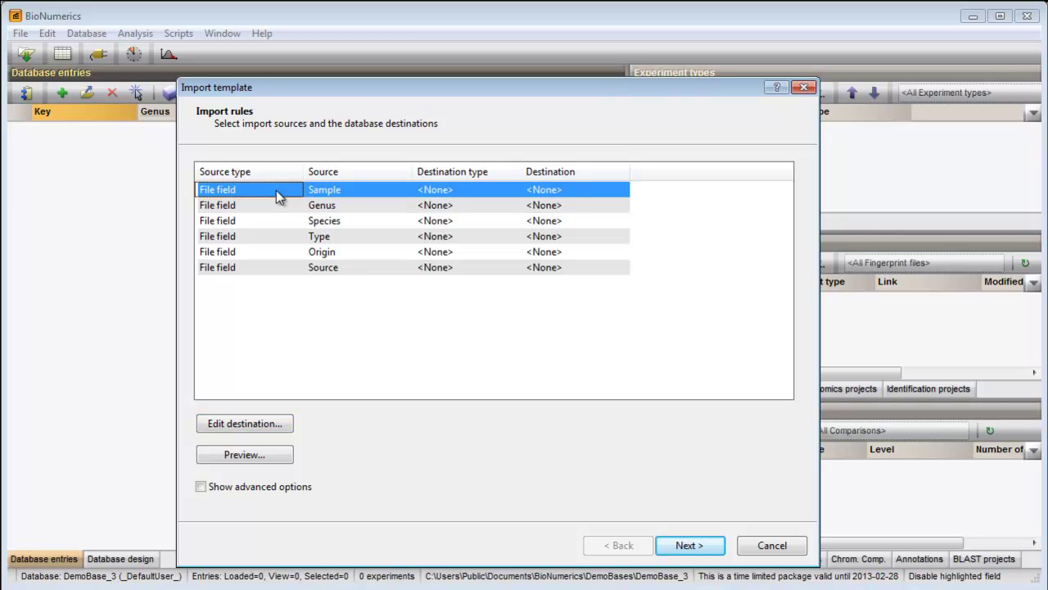
pyautogui.click(274, 425)
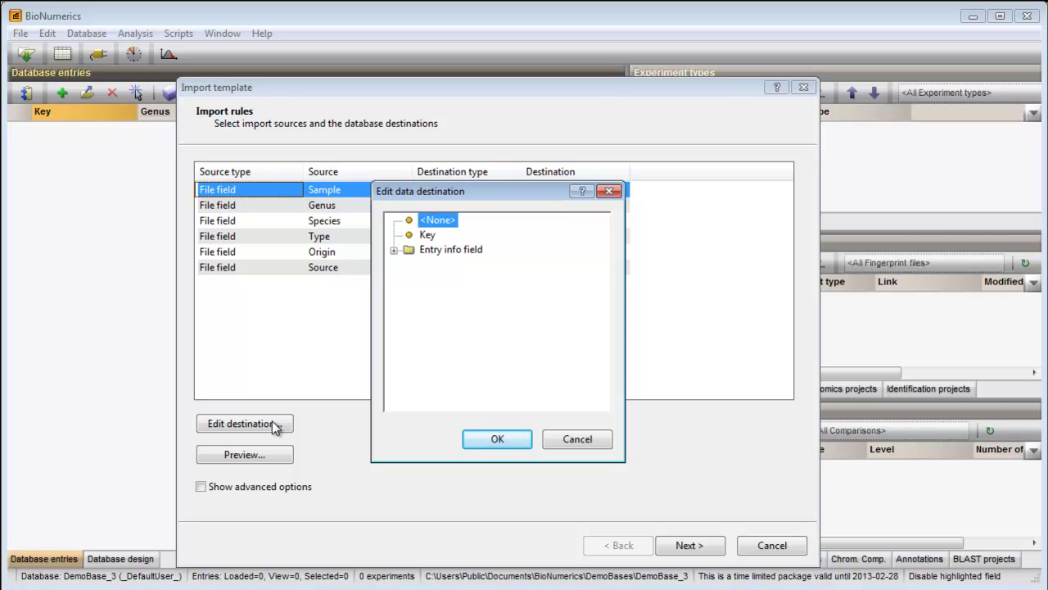
pyautogui.click(426, 236)
pyautogui.click(490, 438)
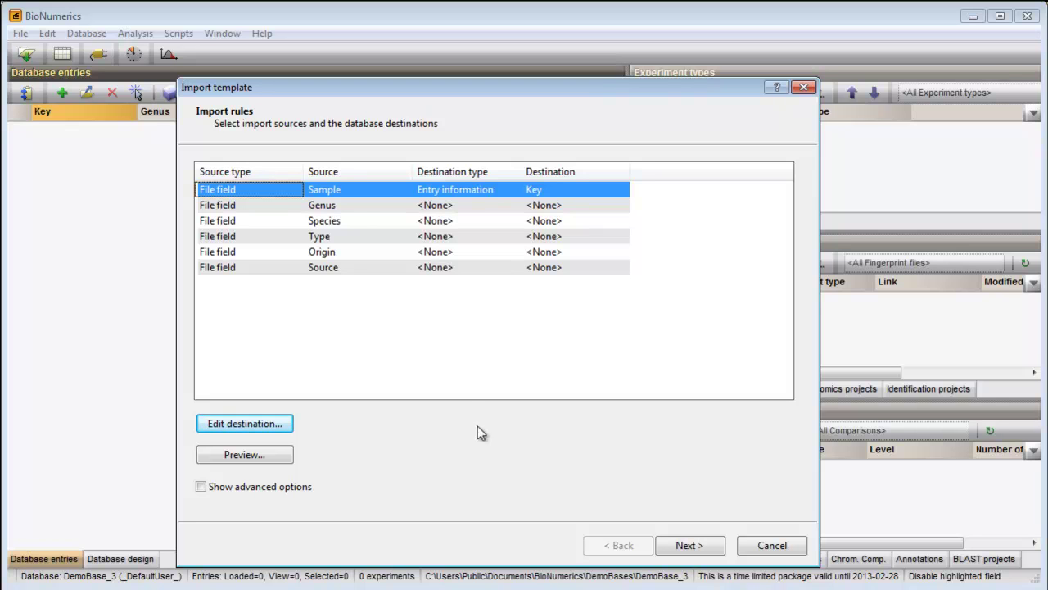
pyautogui.click(338, 210)
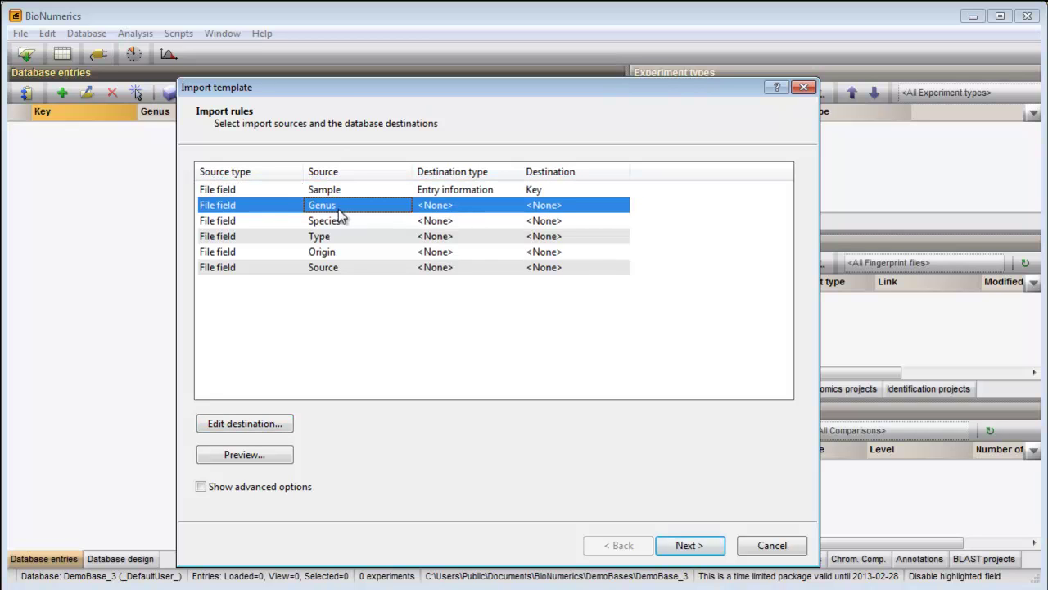
# Map the Genus column to the existing Genus entry field and select the Species rule.
pyautogui.click(276, 421)
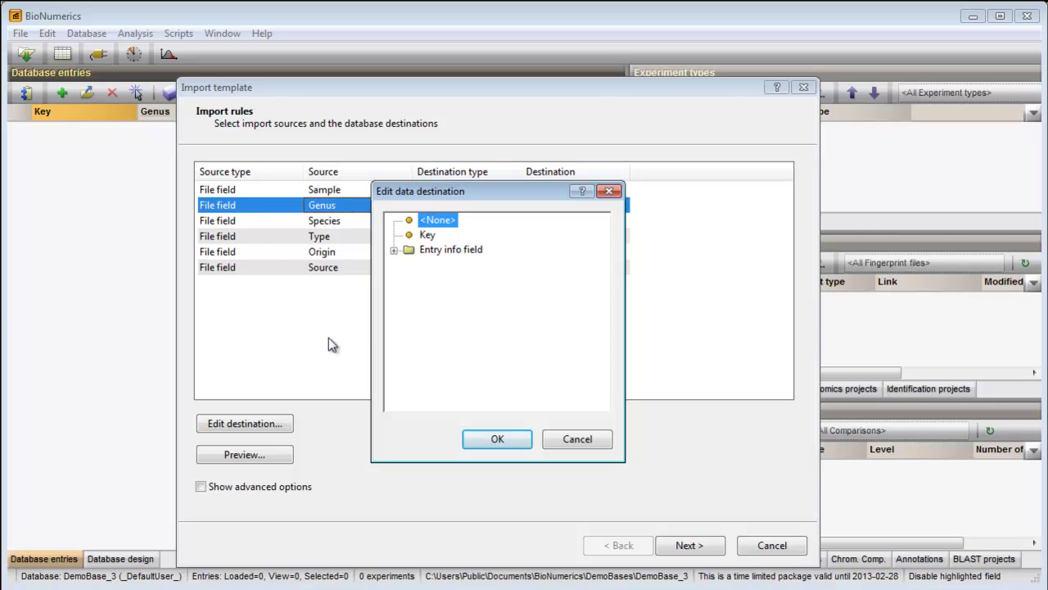
pyautogui.click(393, 250)
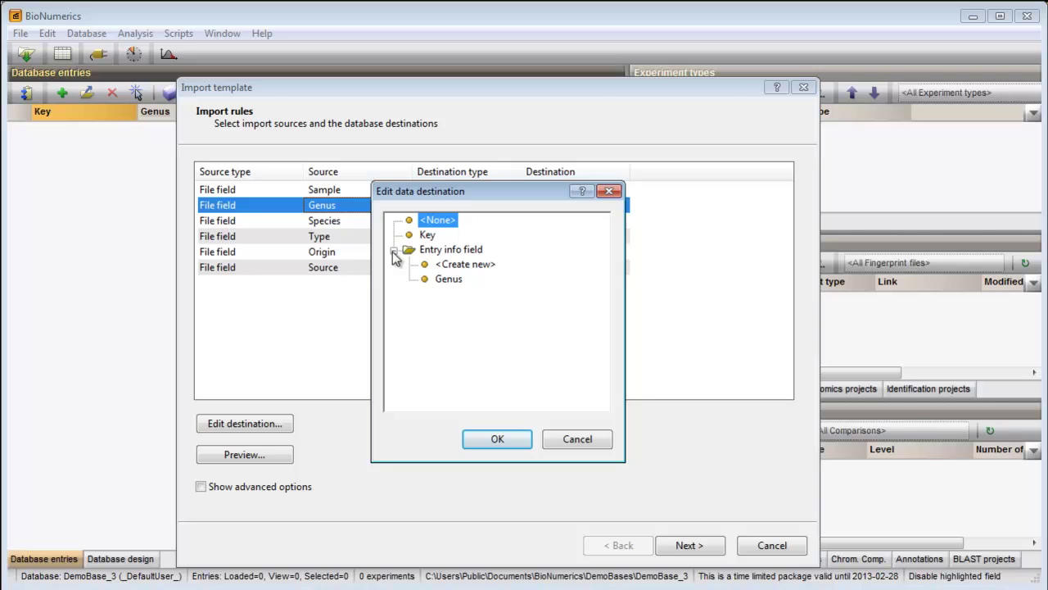
pyautogui.click(440, 279)
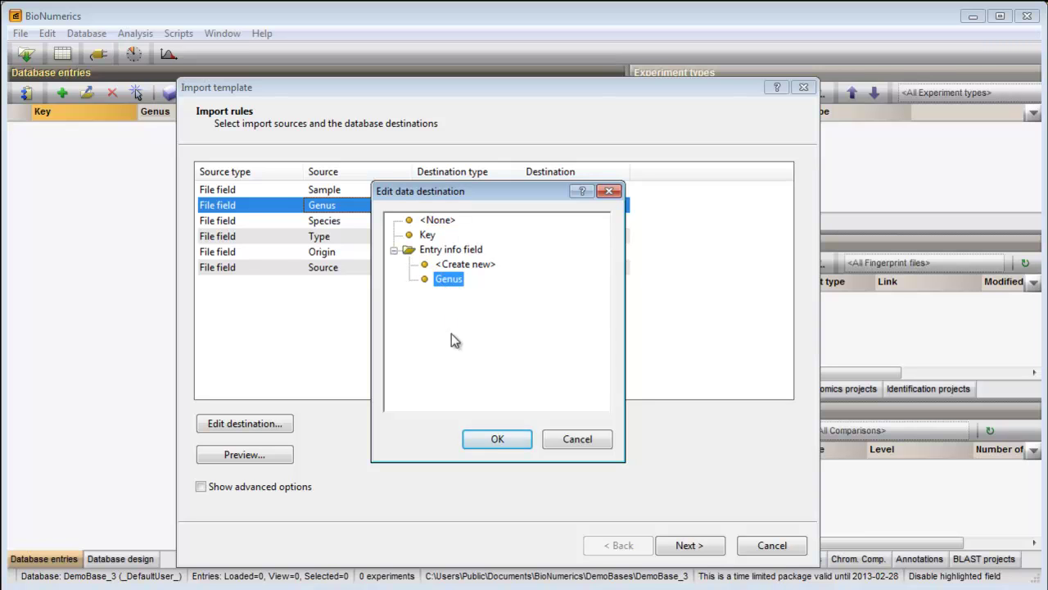
pyautogui.click(497, 440)
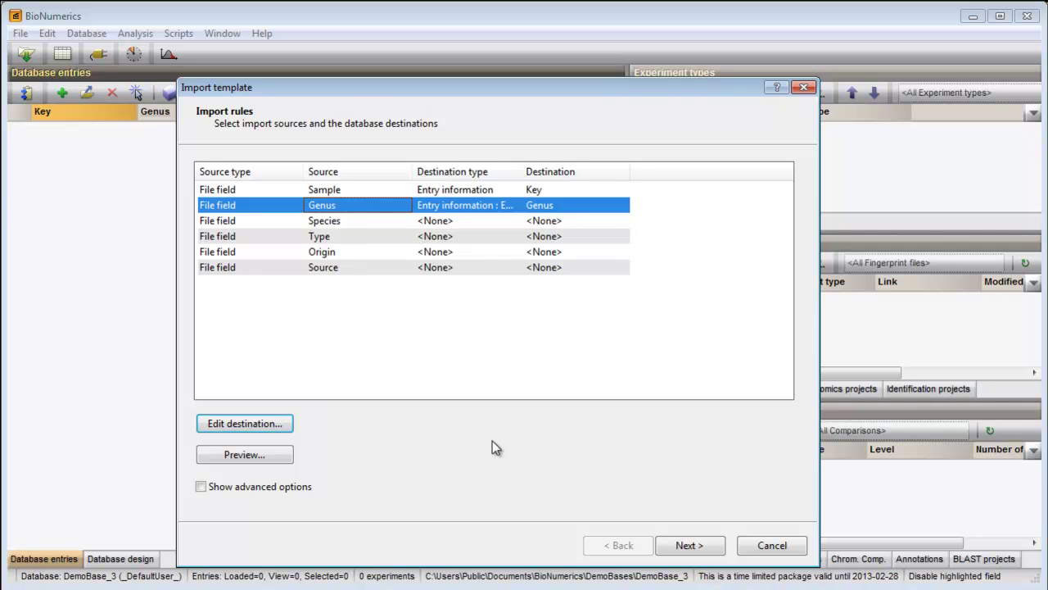
pyautogui.click(263, 220)
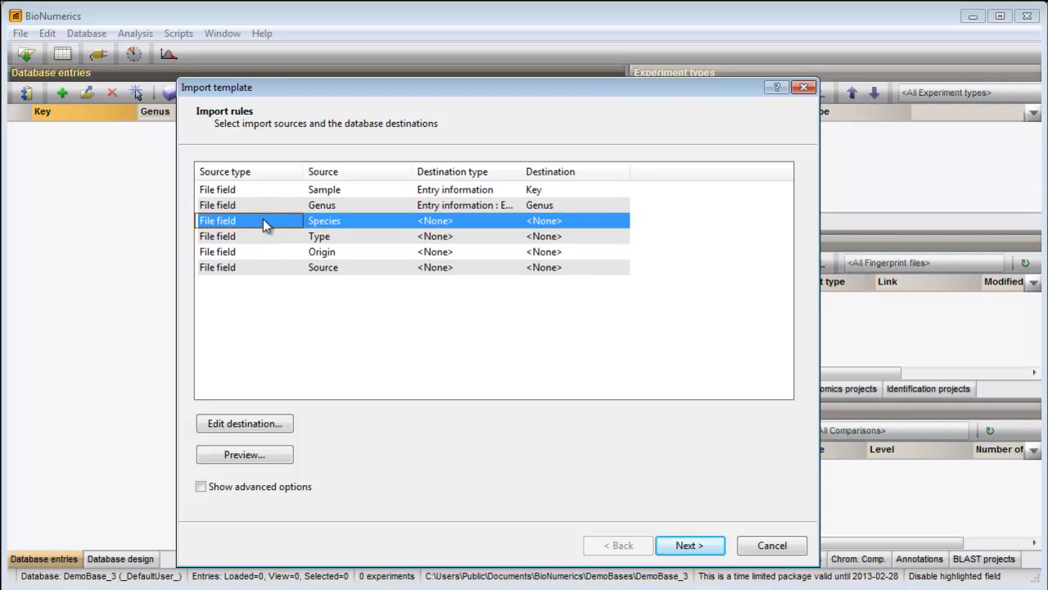
# Map Species, Type, Origin and Source to new same-named entry fields, accepting the database change.
pyautogui.keyDown('shift'); pyautogui.click(259, 267); pyautogui.keyUp('shift')
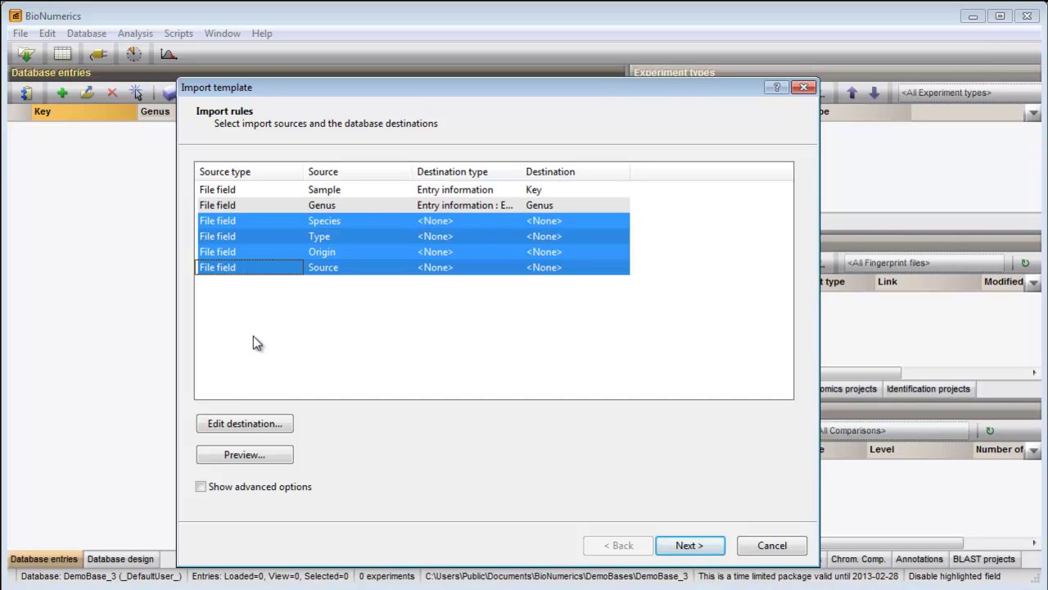
pyautogui.click(248, 424)
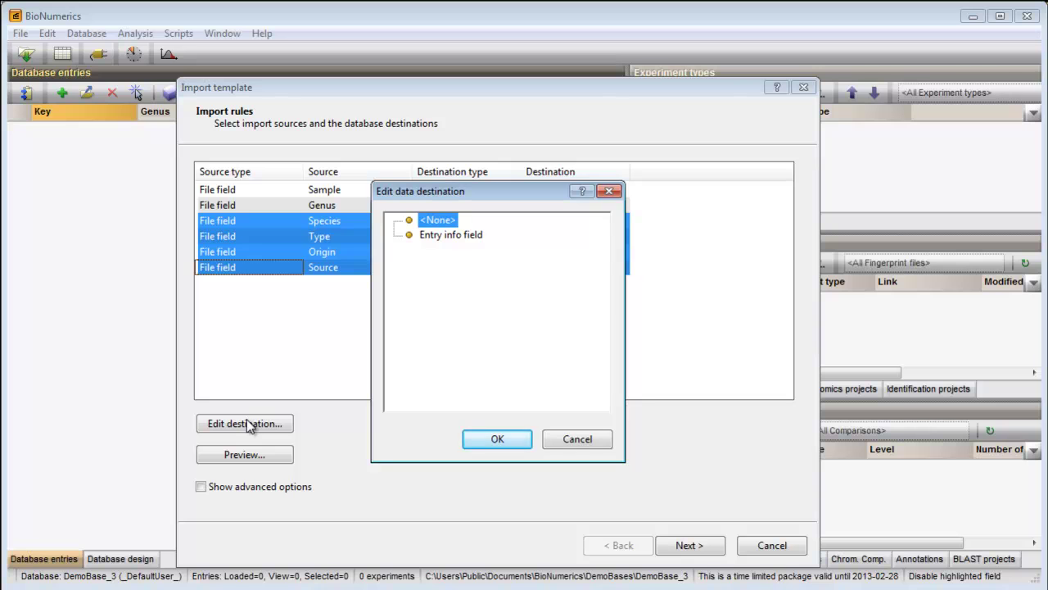
pyautogui.click(432, 236)
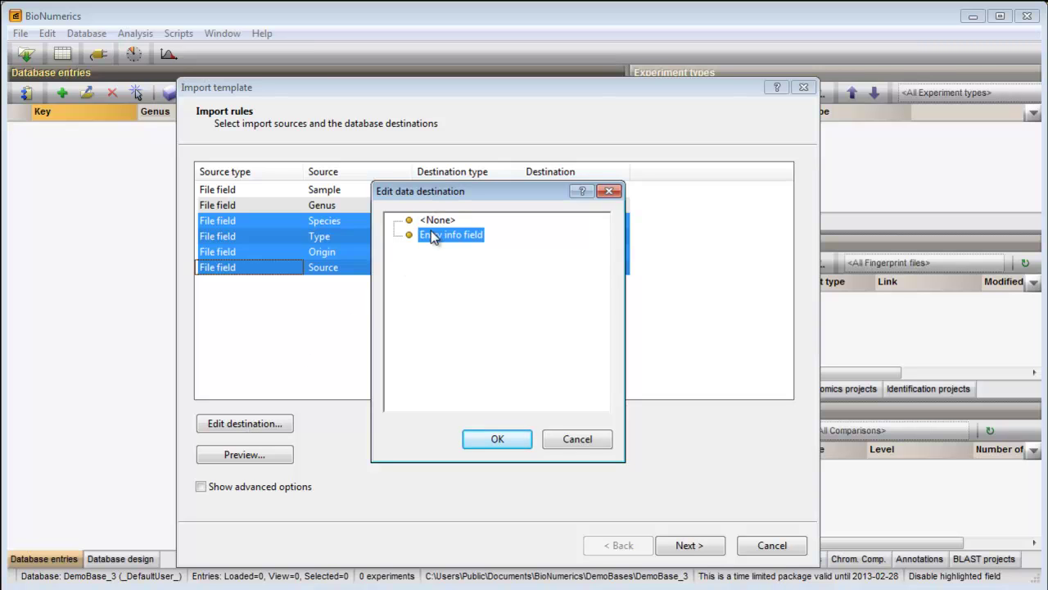
pyautogui.click(492, 440)
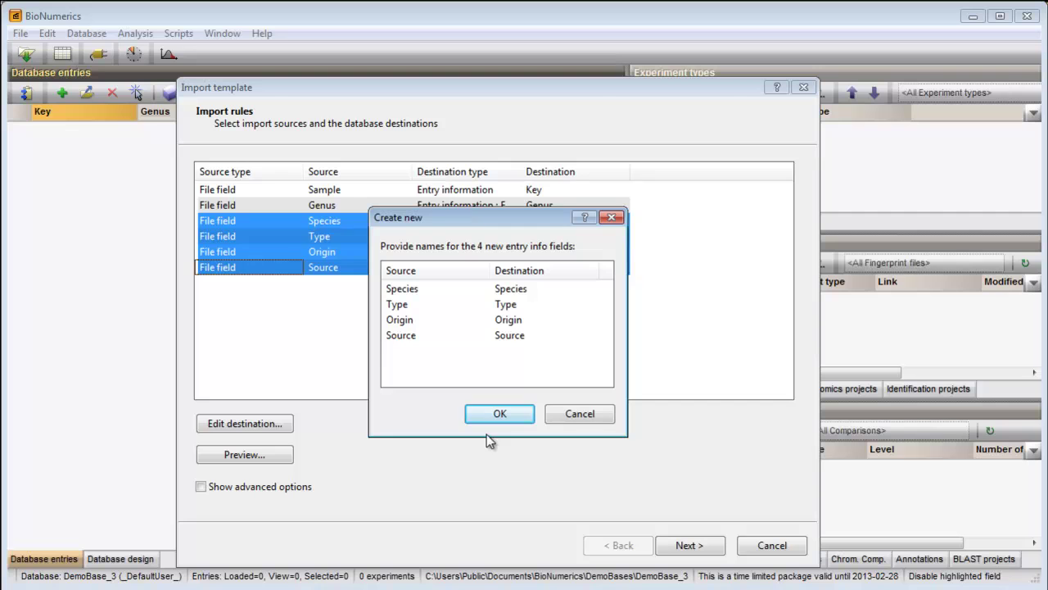
pyautogui.click(536, 291)
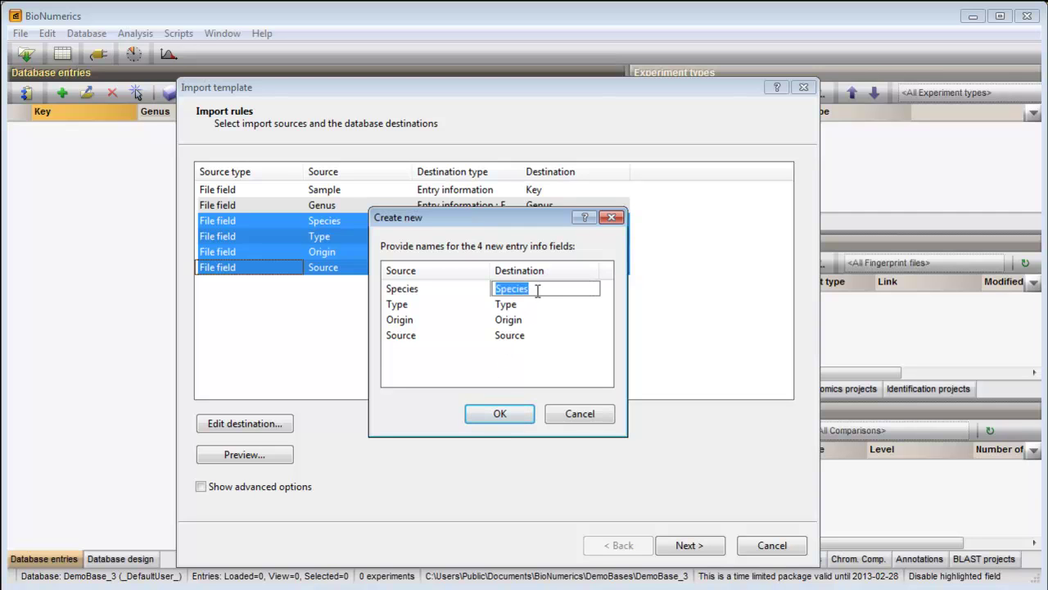
pyautogui.click(510, 413)
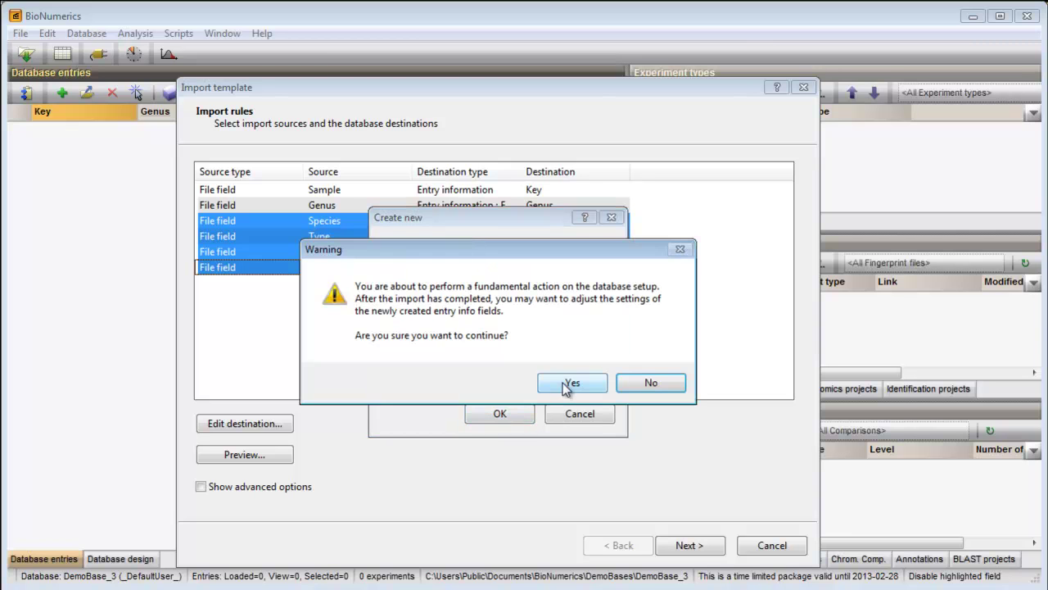
pyautogui.click(501, 315)
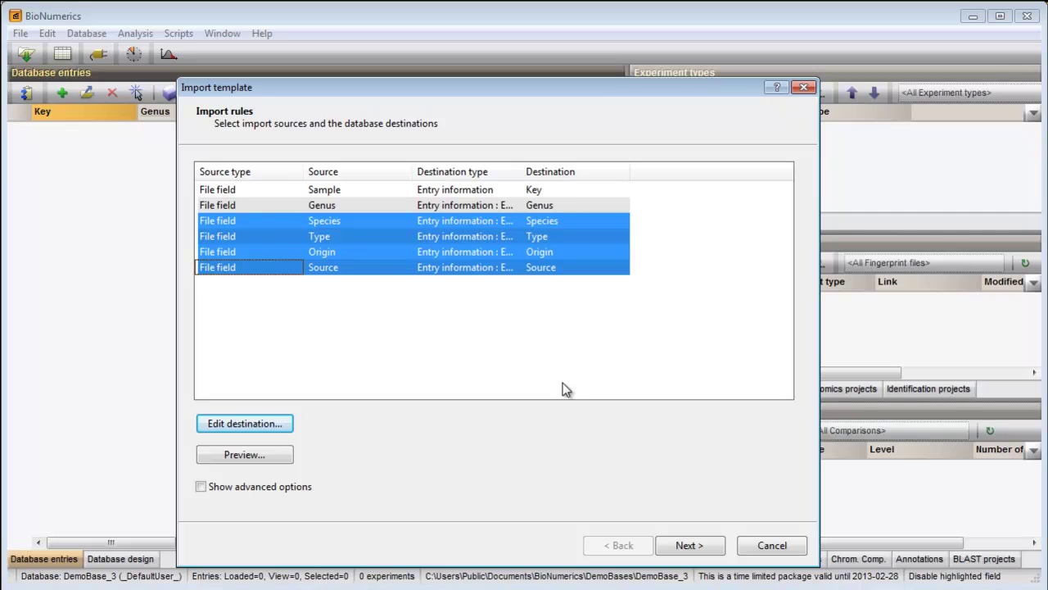
# Preview the 12 records to import, then advance to the Import links step.
pyautogui.click(278, 456)
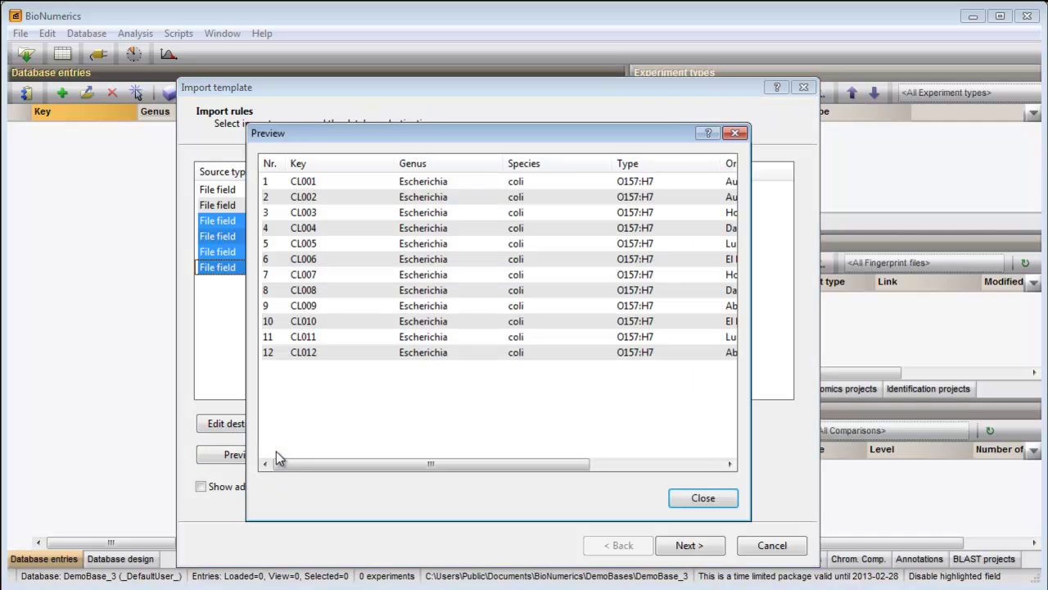
pyautogui.moveTo(291, 462)
pyautogui.mouseDown()
pyautogui.moveTo(423, 465)
pyautogui.moveTo(290, 462)
pyautogui.mouseUp()
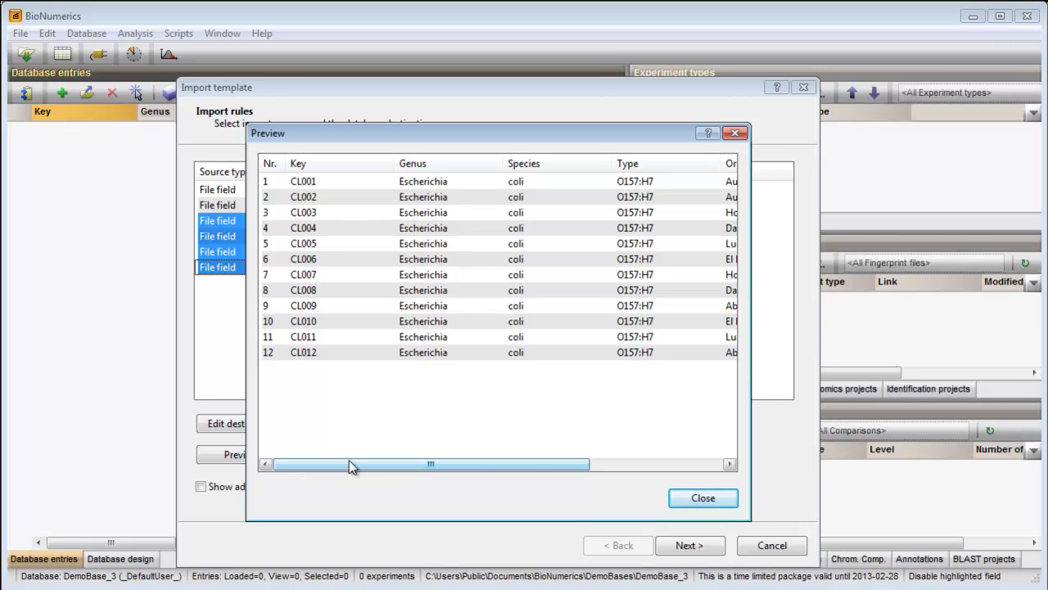
pyautogui.click(702, 499)
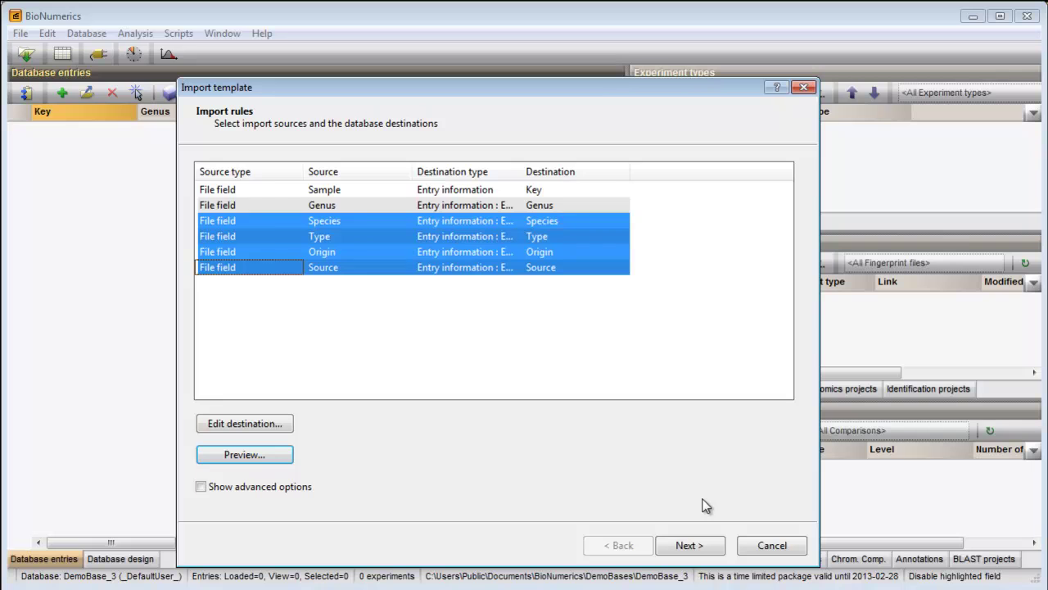
pyautogui.click(689, 546)
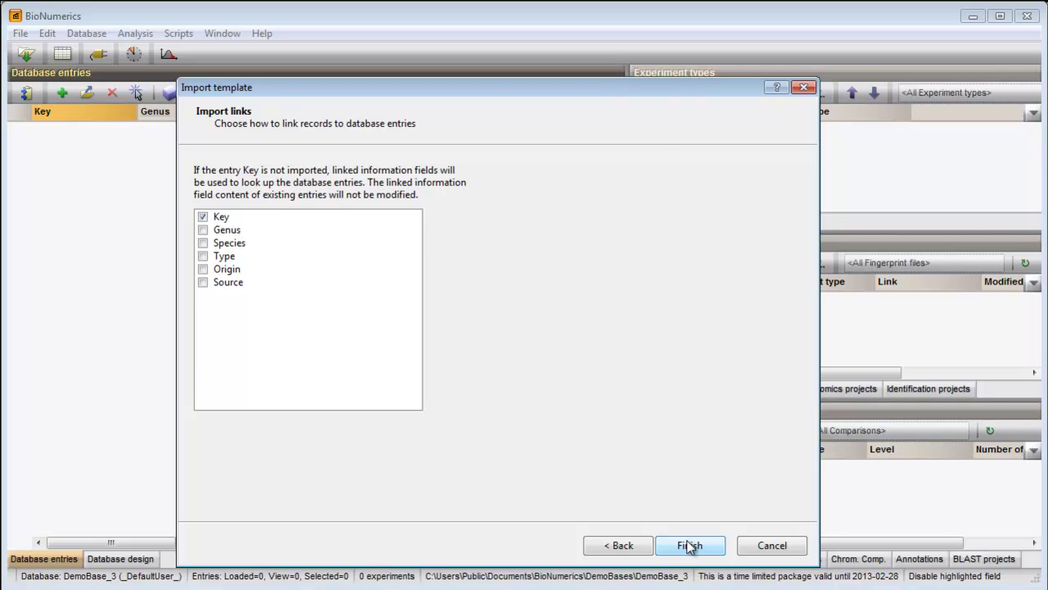
# Save the import template under the name MyExcelTemplate.
pyautogui.click(689, 546)
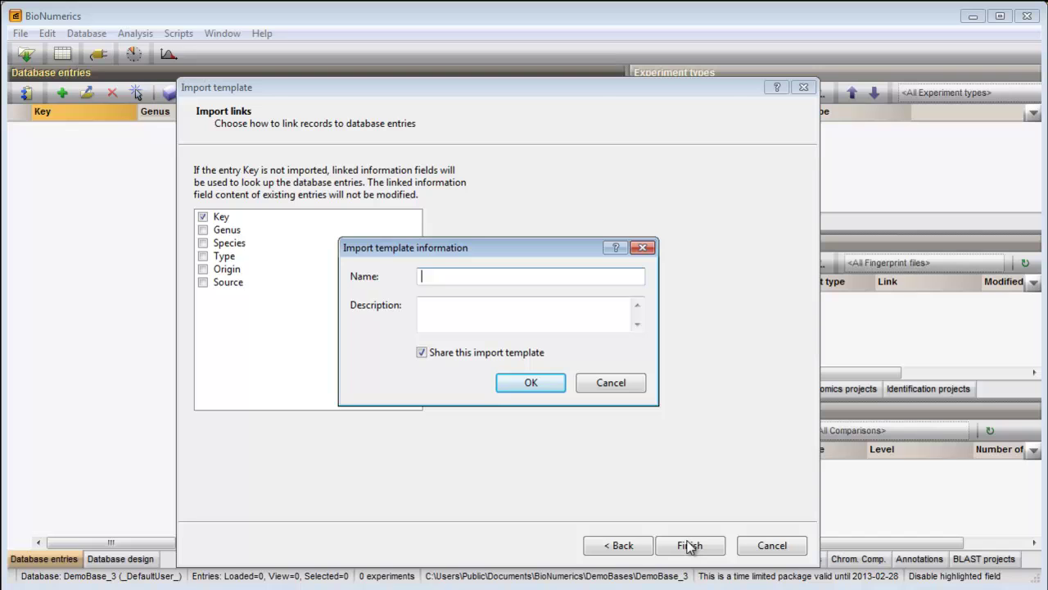
pyautogui.write('MyExc')
pyautogui.write('elTempl')
pyautogui.write('ate')
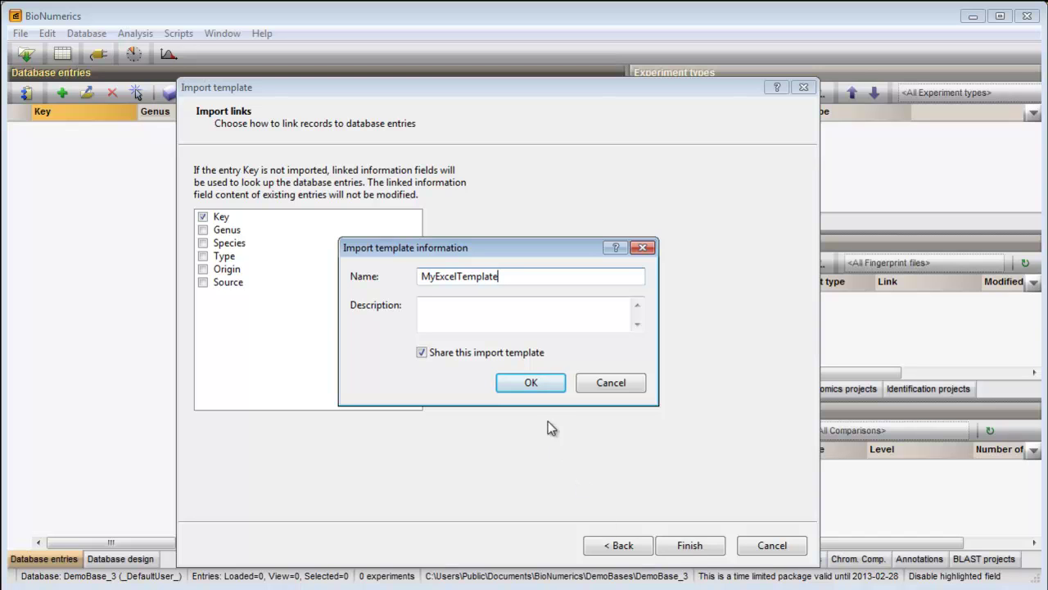
pyautogui.click(531, 383)
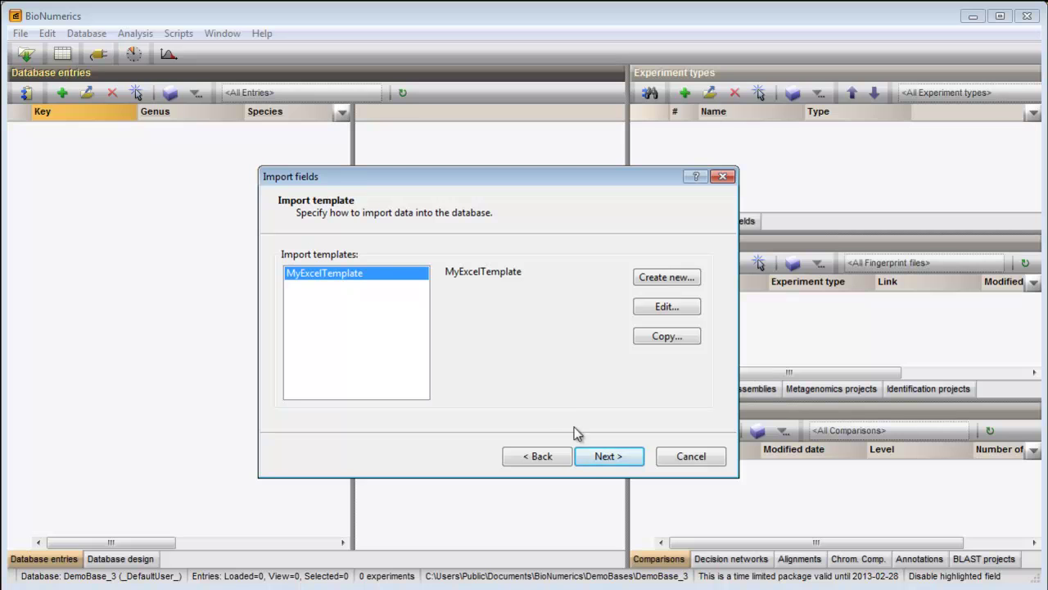
# Run MyExcelTemplate to create 12 new entries CL001–CL012.
pyautogui.click(598, 457)
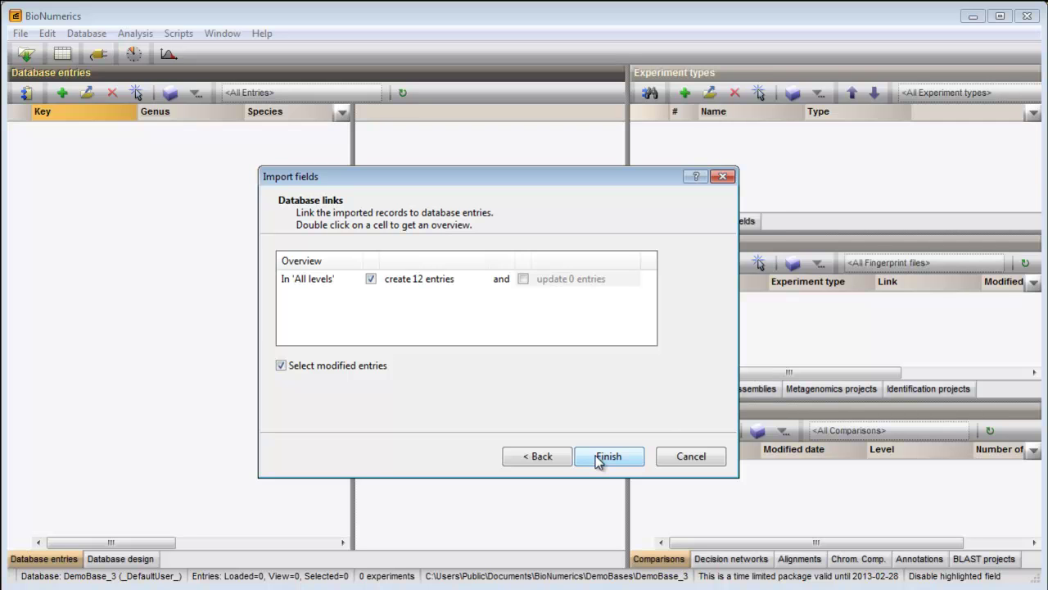
pyautogui.click(598, 459)
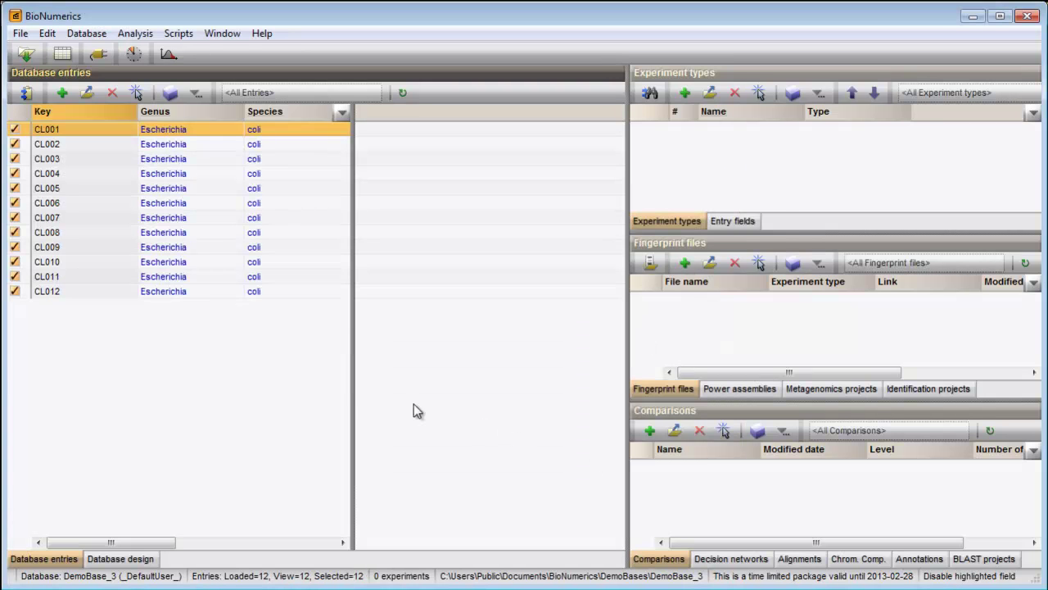
# Widen the Database entries panel to show the Type and Origin columns.
pyautogui.moveTo(353, 393); pyautogui.dragTo(559, 387)
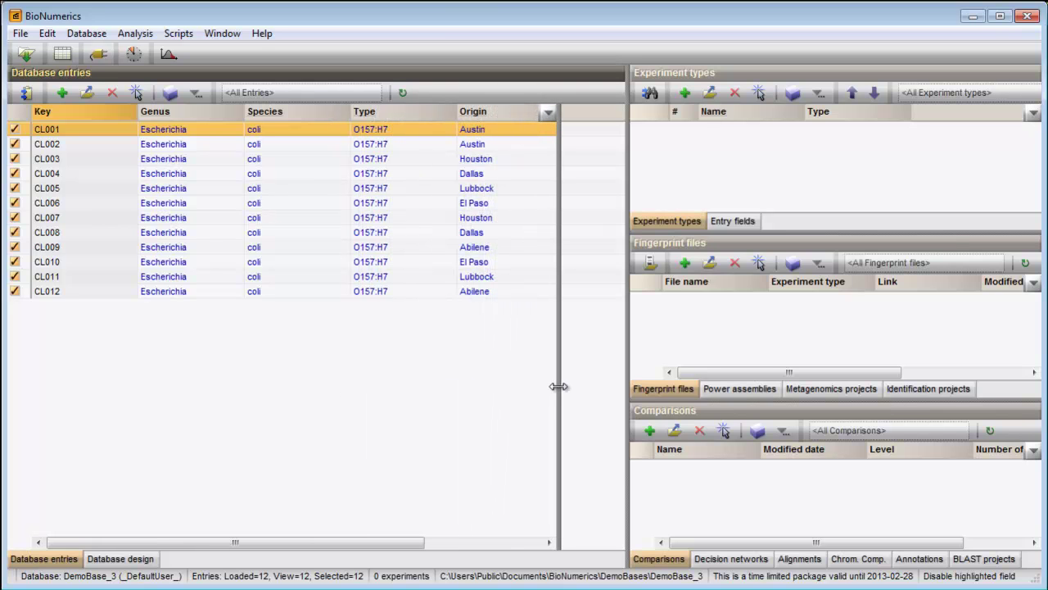